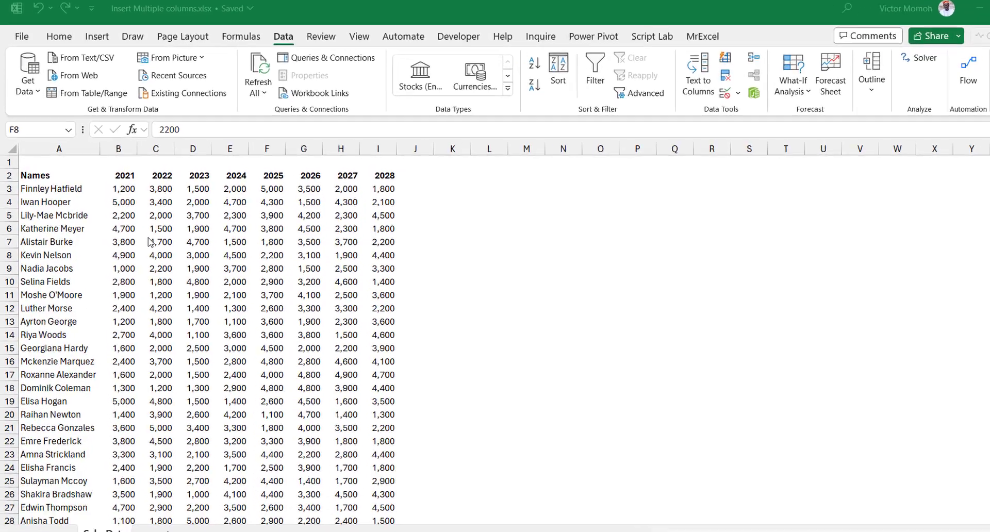
# Try inserting a blank column before the 2022 column, then remove it again
pyautogui.click(126, 190)
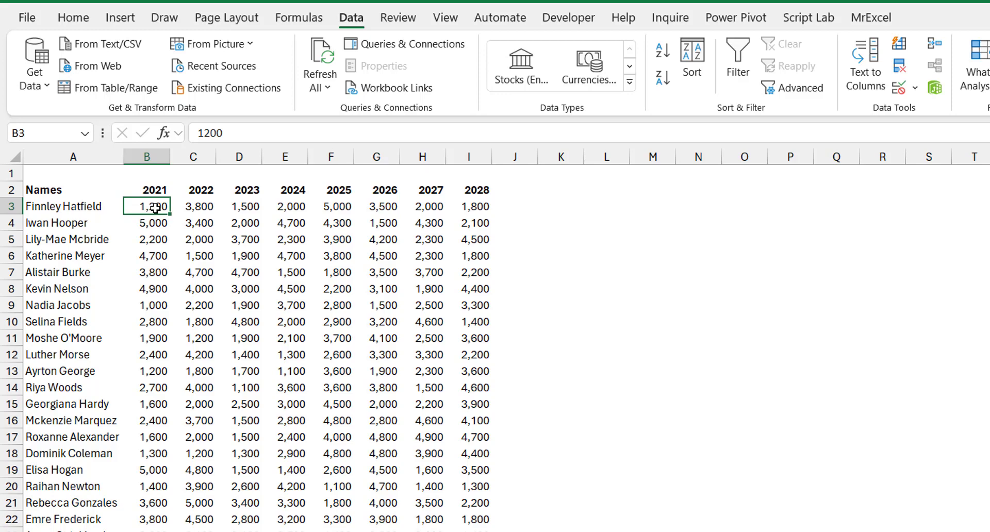
pyautogui.click(195, 157)
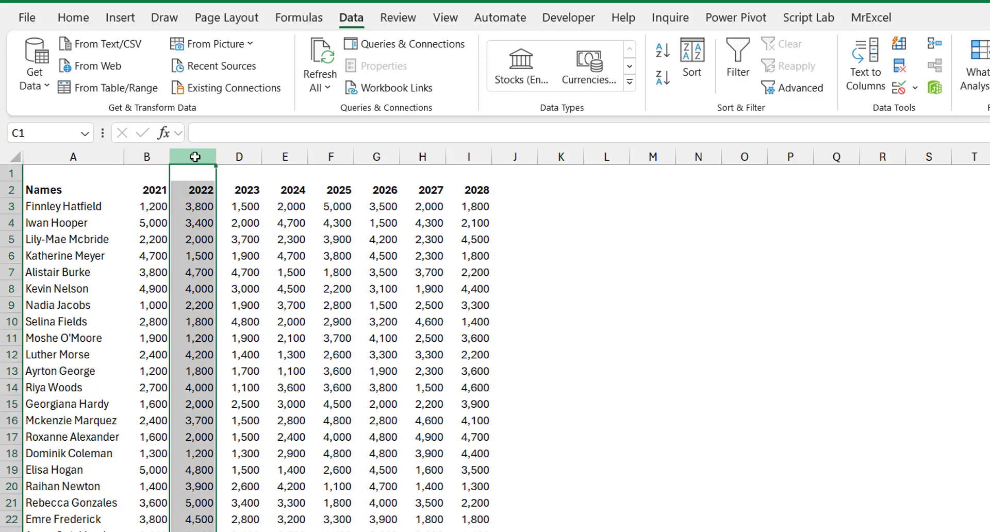
pyautogui.hotkey('ctrl', 'shift', '+')
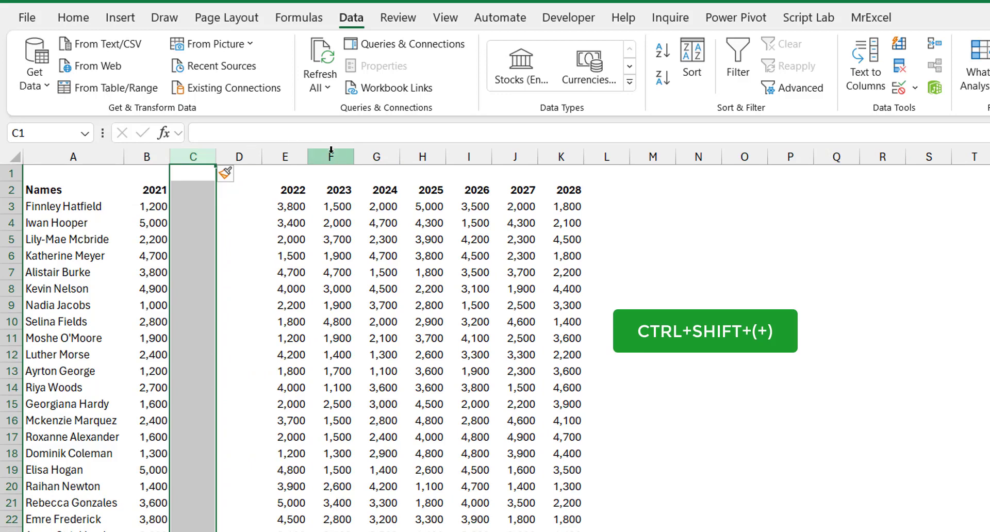
pyautogui.hotkey('ctrl', '-')
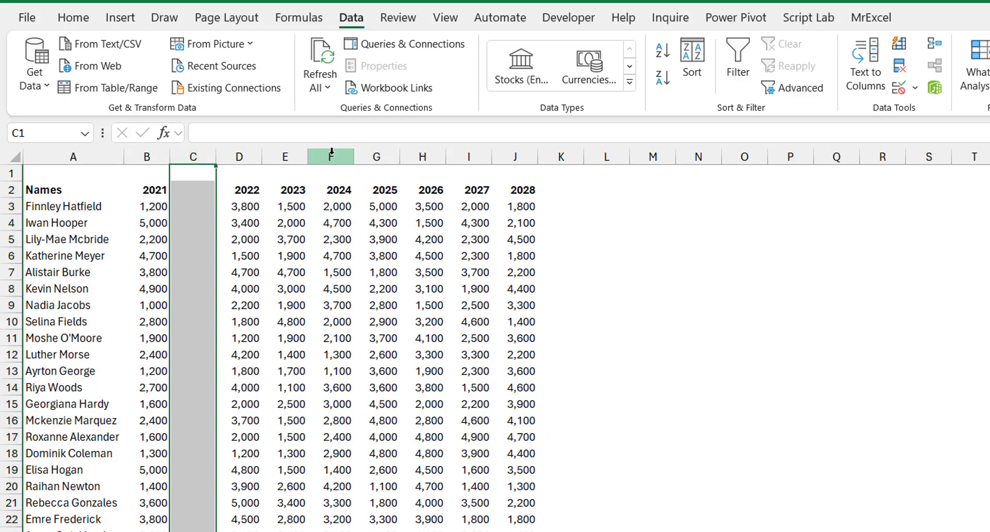
pyautogui.hotkey('ctrl', '-')
# Fill B1:I1 with the series 1 to 8 above the year columns
pyautogui.click(160, 174)
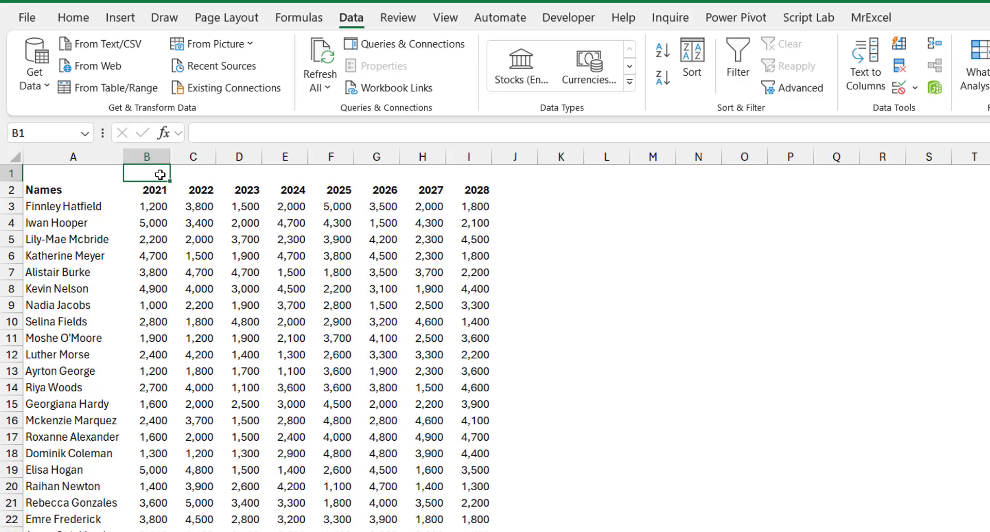
pyautogui.write('1')
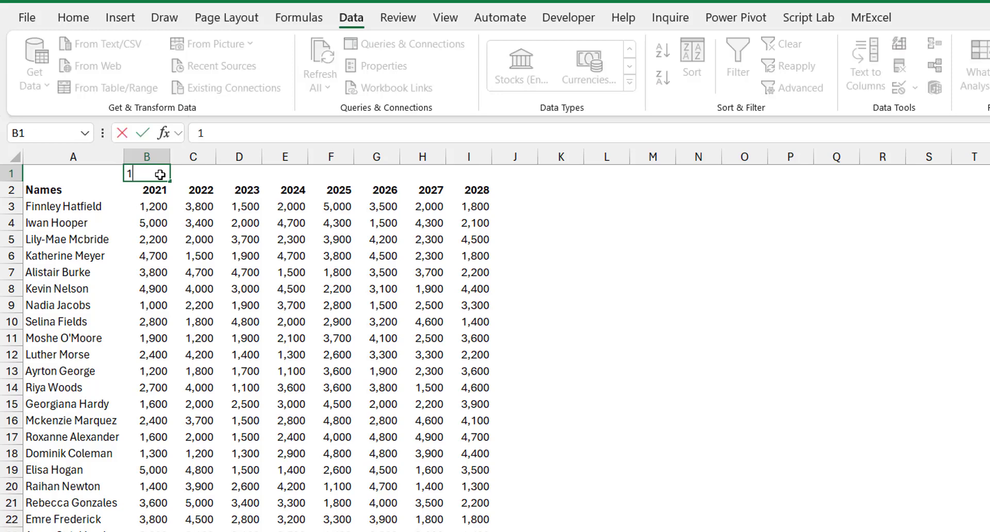
pyautogui.hotkey('ctrl', 'Return')
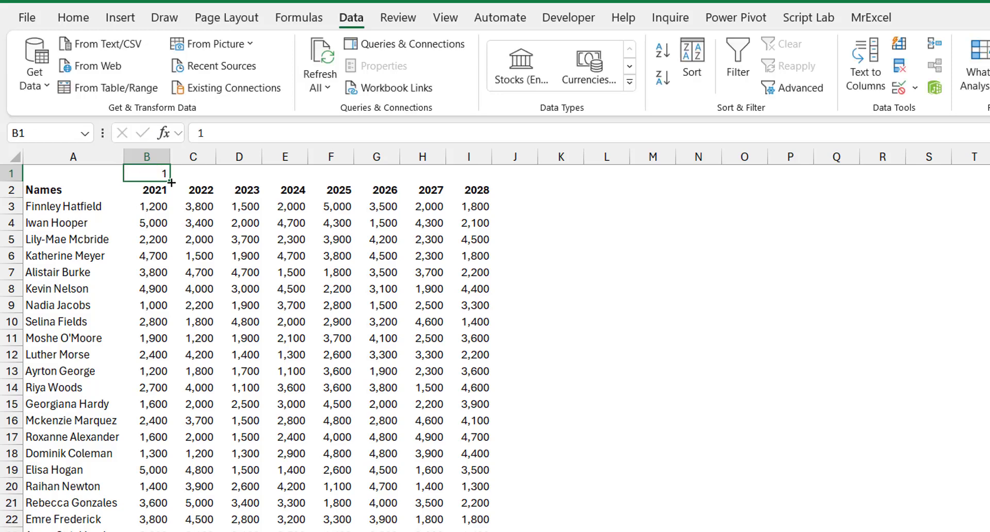
pyautogui.moveTo(172, 183); pyautogui.dragTo(495, 206)
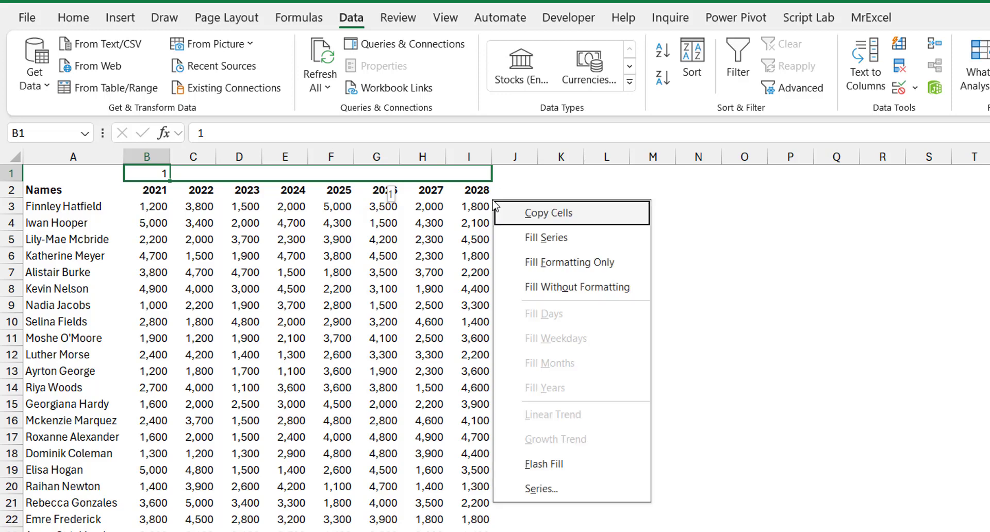
pyautogui.click(575, 235)
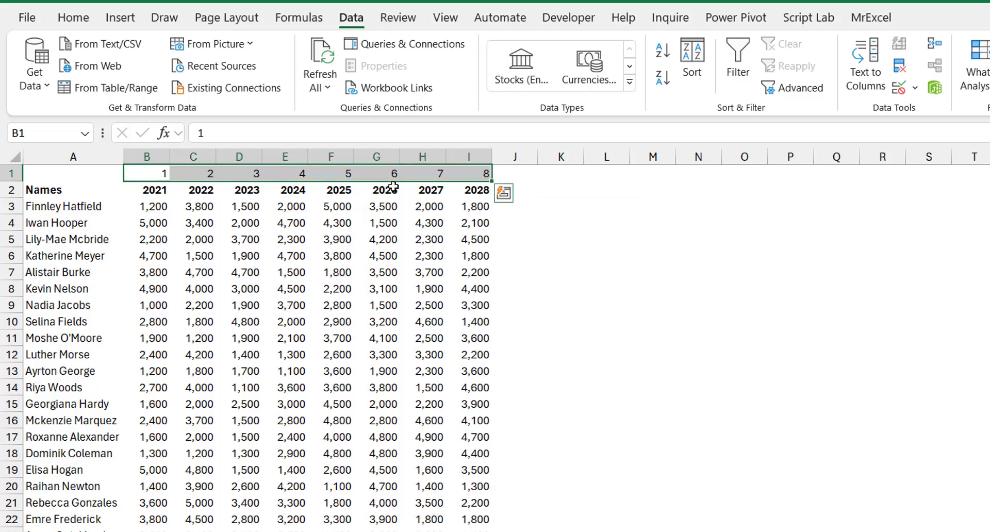
# Copy the 1–8 series and paste it at J1 and R1
pyautogui.hotkey('ctrl', 'c')
pyautogui.click(516, 174)
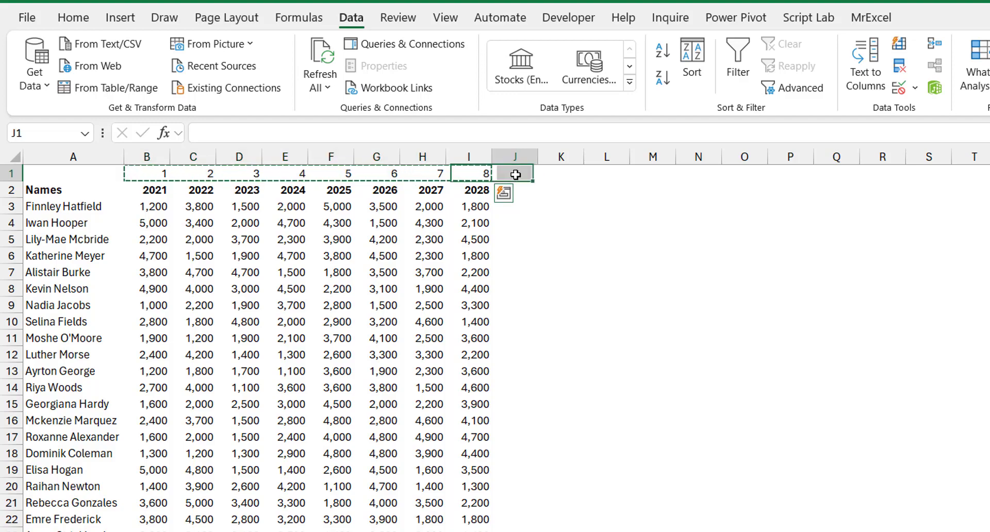
pyautogui.hotkey('ctrl', 'v')
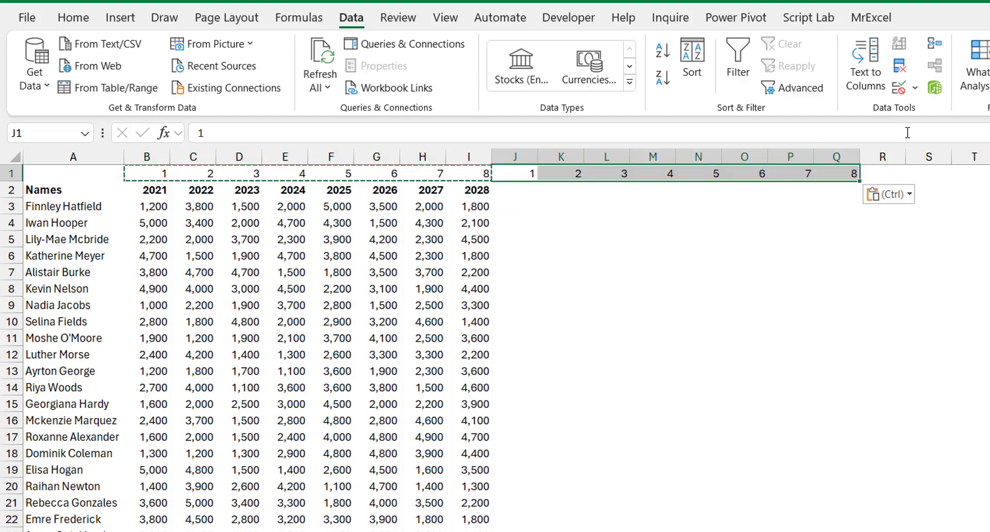
pyautogui.click(879, 168)
pyautogui.press('Return')
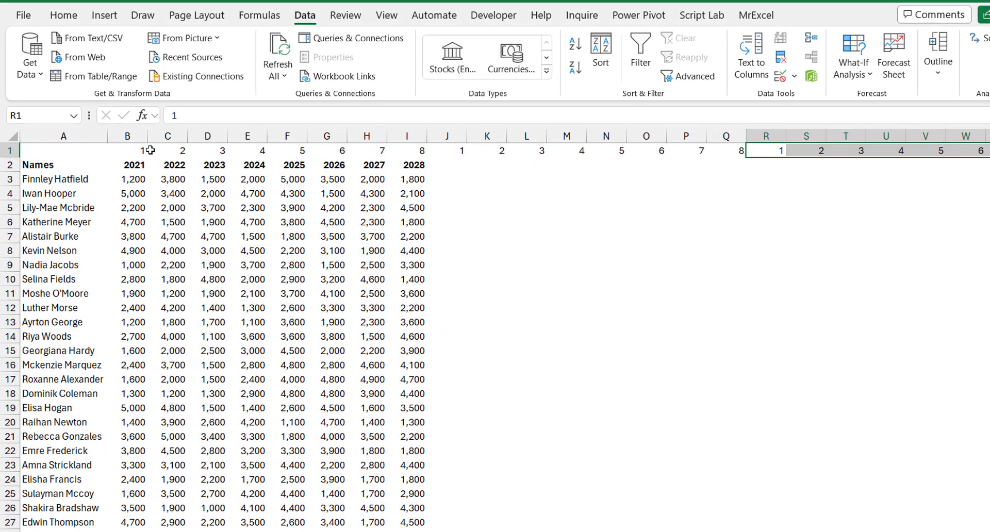
pyautogui.click(133, 152)
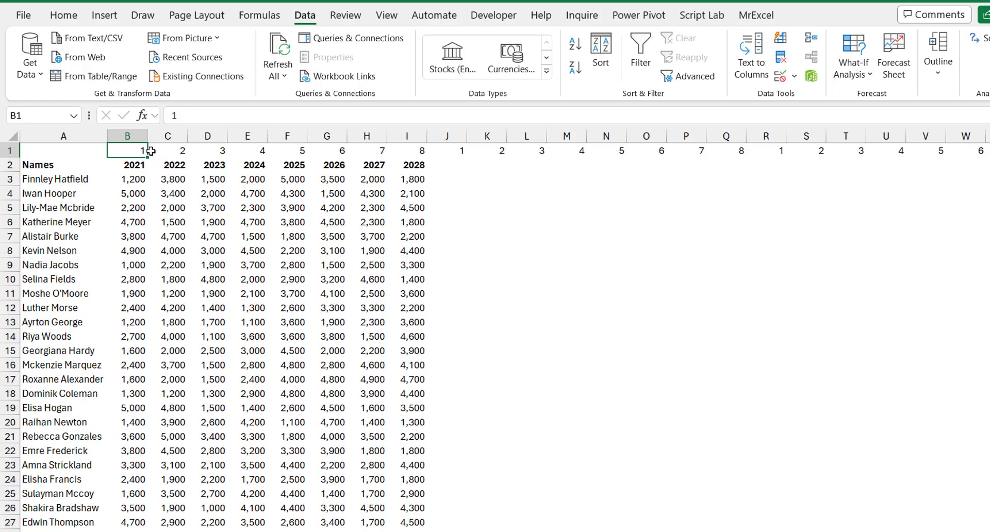
pyautogui.keyDown('ctrl'); pyautogui.click(459, 151); pyautogui.keyUp('ctrl')
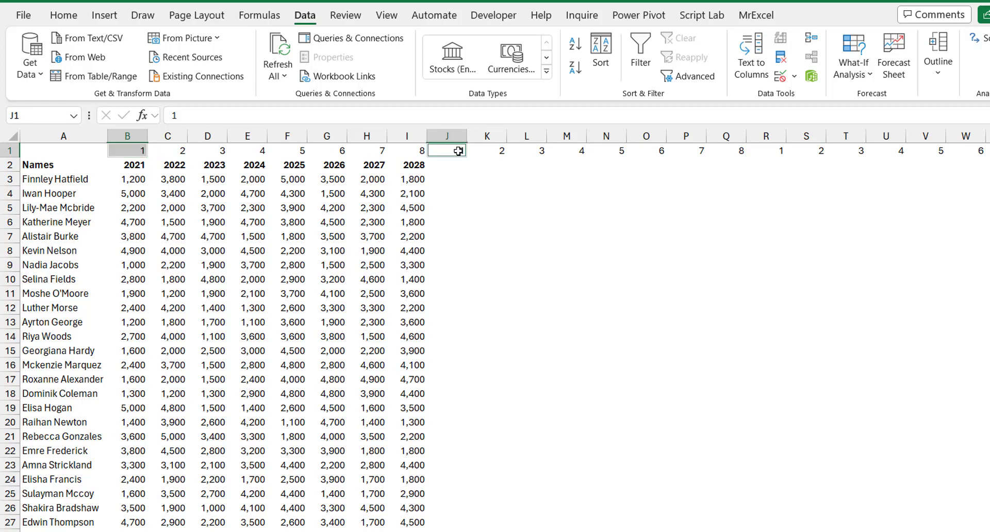
pyautogui.keyDown('ctrl'); pyautogui.click(770, 150); pyautogui.keyUp('ctrl')
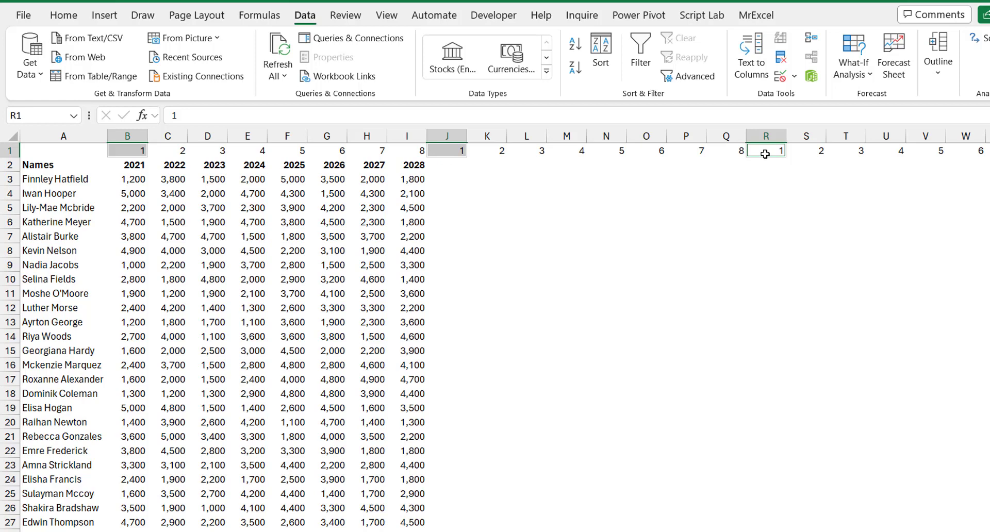
pyautogui.click(176, 151)
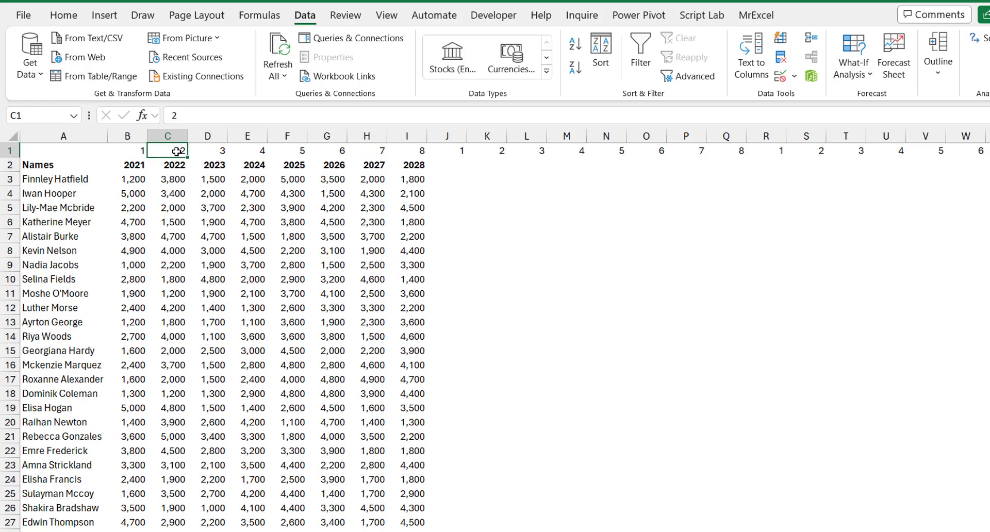
pyautogui.keyDown('ctrl'); pyautogui.click(492, 151); pyautogui.keyUp('ctrl')
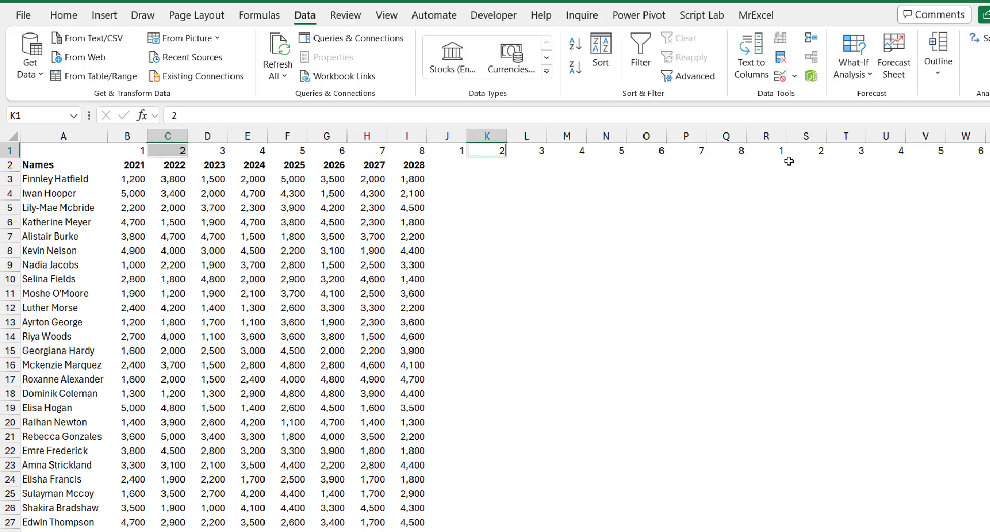
pyautogui.keyDown('ctrl'); pyautogui.click(818, 151); pyautogui.keyUp('ctrl')
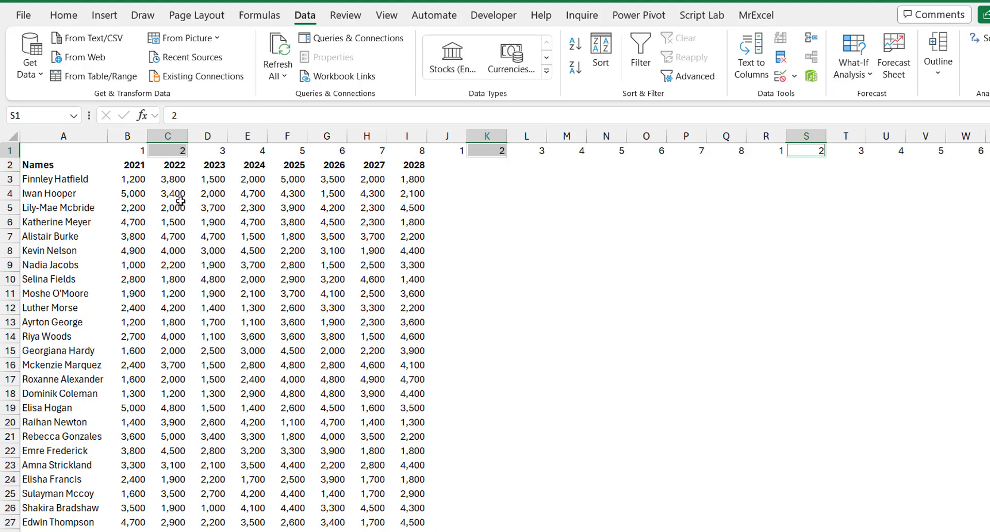
pyautogui.click(140, 176)
pyautogui.click(130, 150)
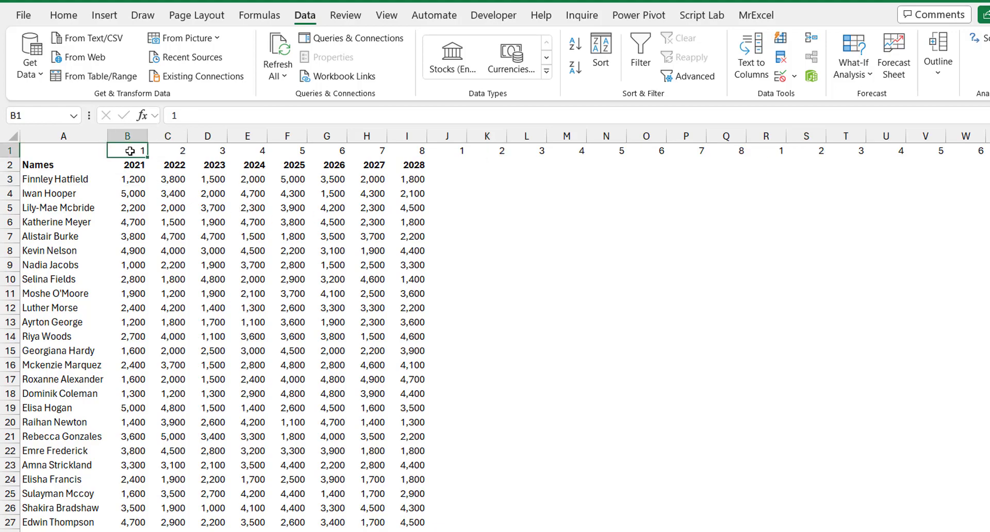
# Select from B1 across the helper row and down through all data rows, checking Home's Sort & Filter menu
pyautogui.hotkey('ctrl', 'shift', 'Right')
pyautogui.hotkey('ctrl', 'shift', 'Down')
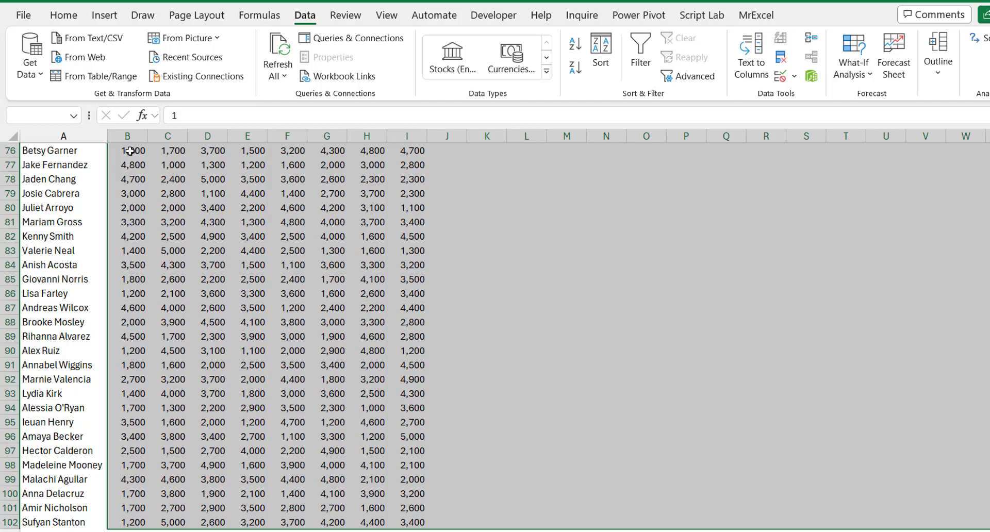
pyautogui.click(83, 16)
pyautogui.click(792, 64)
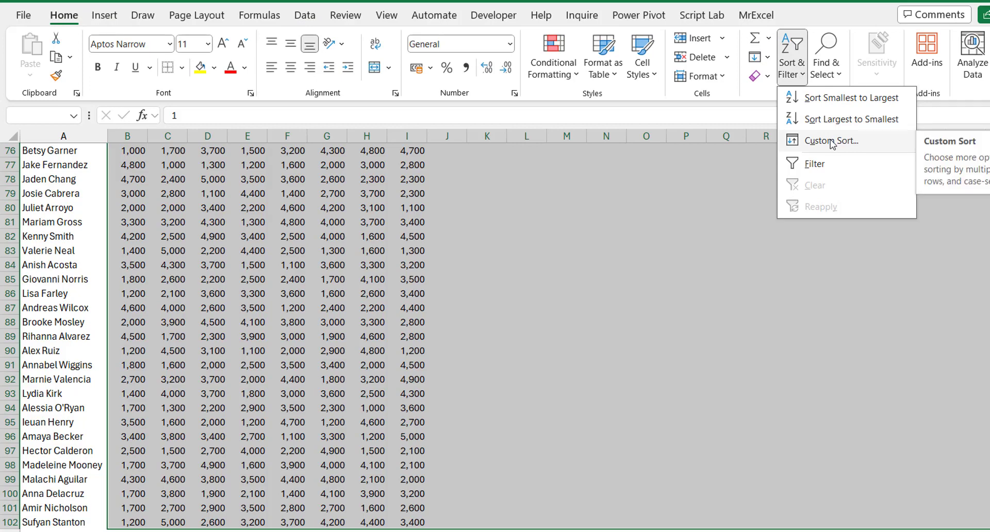
pyautogui.click(305, 15)
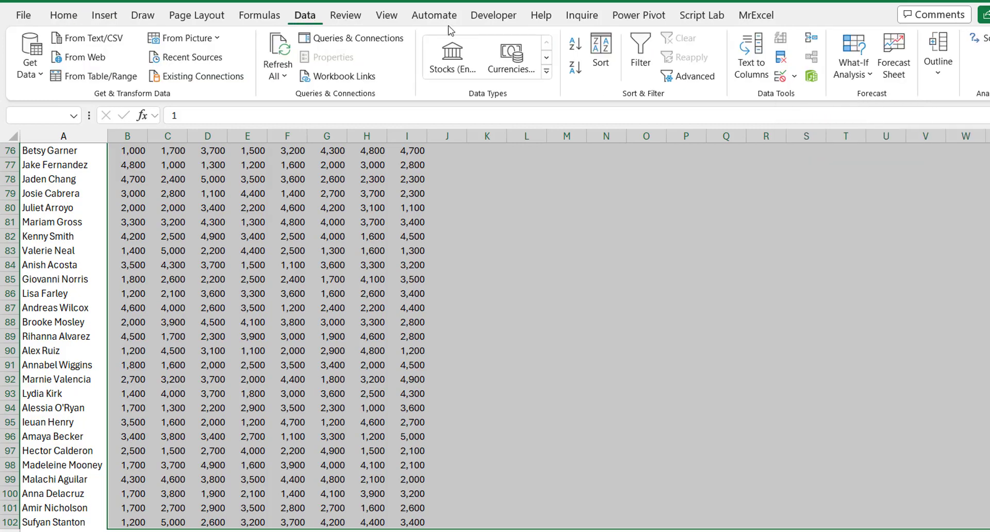
# In the Sort dialog, choose left-to-right orientation and sort by Row 1, smallest to largest
pyautogui.click(600, 63)
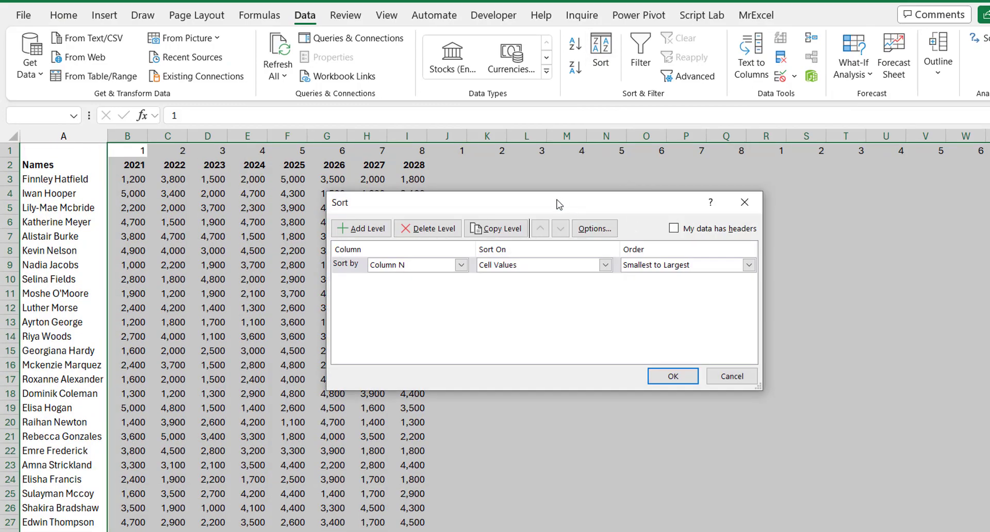
pyautogui.moveTo(560, 202); pyautogui.dragTo(602, 179)
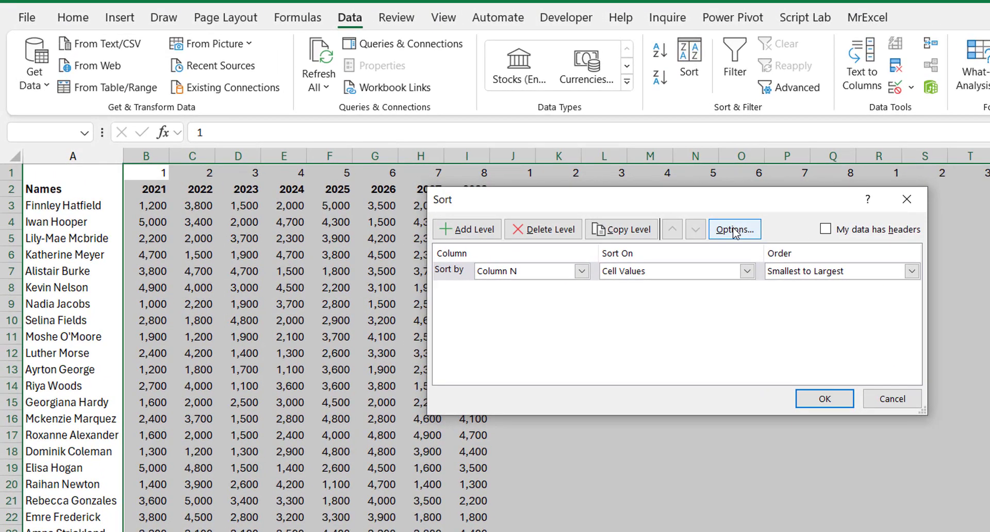
pyautogui.click(734, 230)
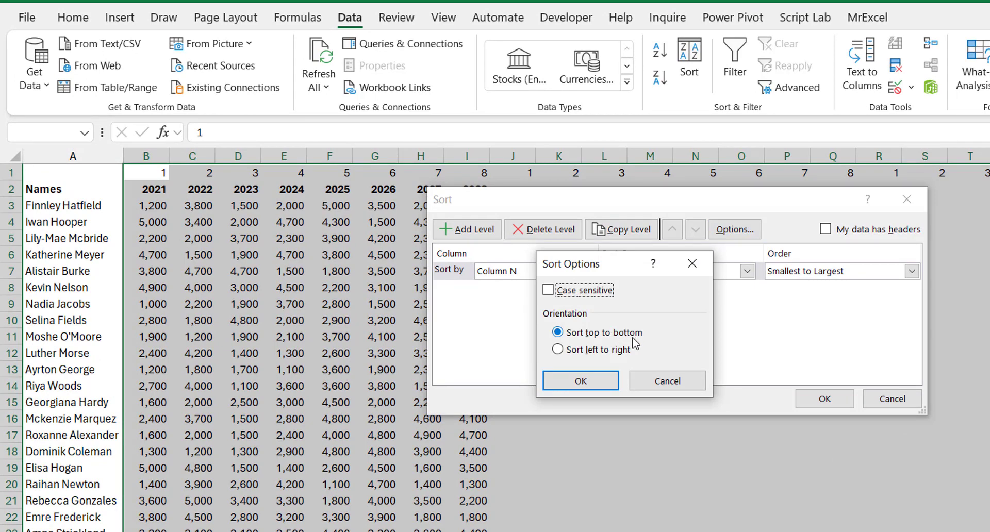
pyautogui.click(598, 350)
pyautogui.click(602, 381)
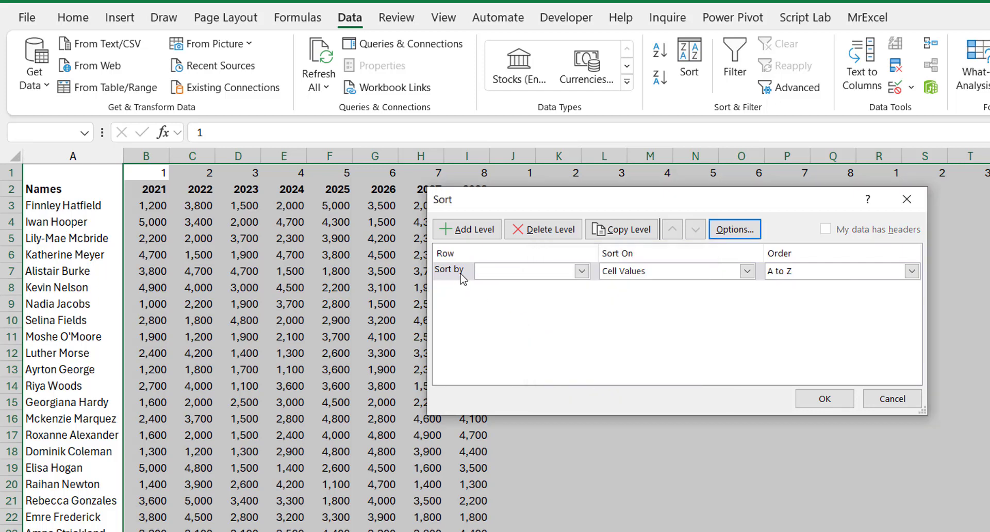
pyautogui.click(579, 274)
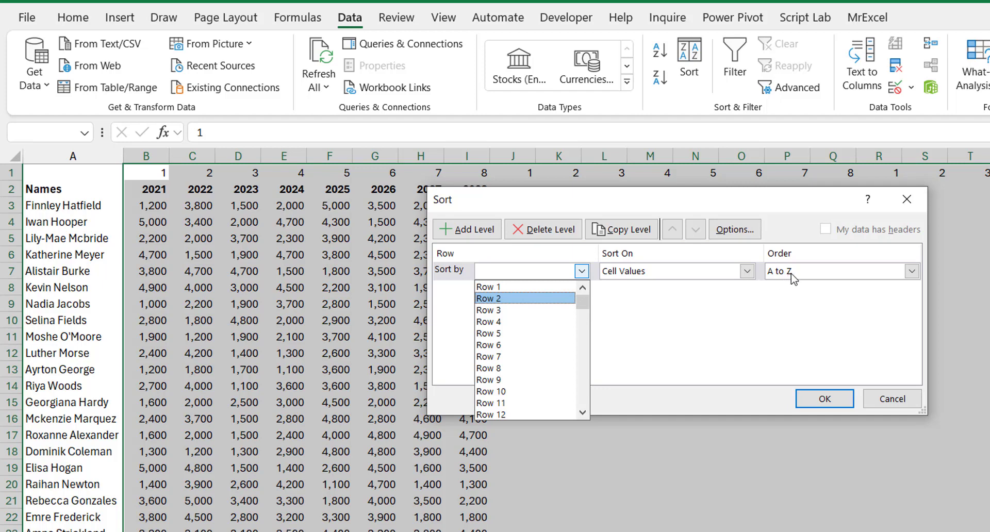
pyautogui.click(508, 290)
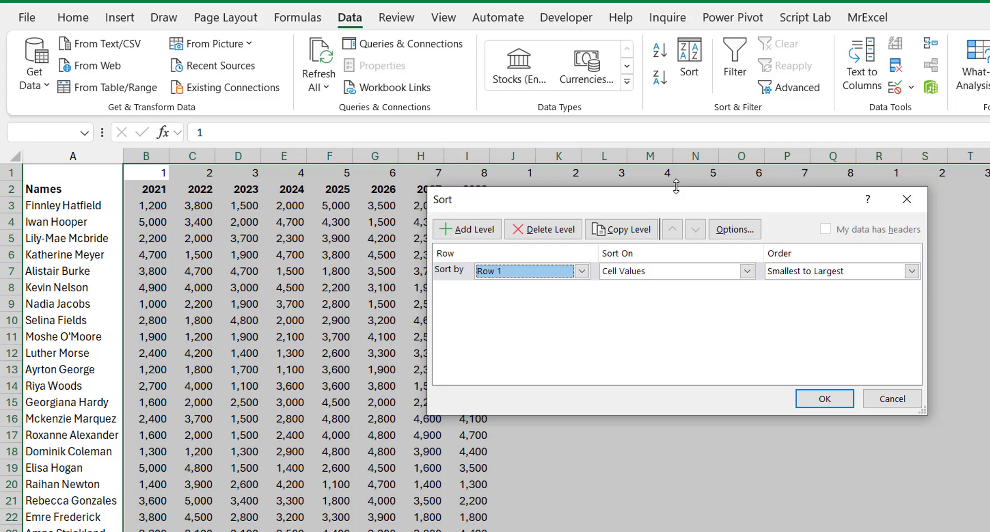
# Apply the left-to-right sort on Row 1 and deselect the range by clicking a single cell
pyautogui.click(831, 401)
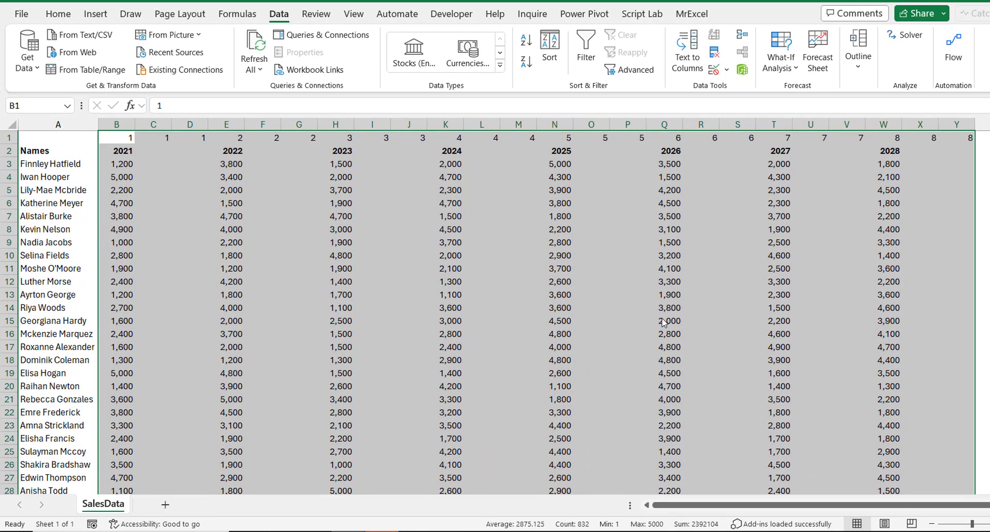
pyautogui.click(112, 139)
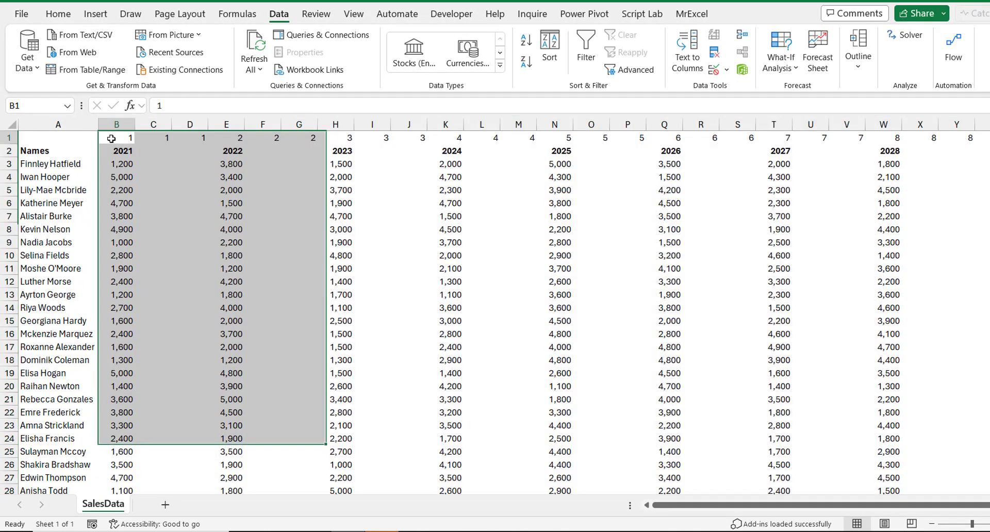